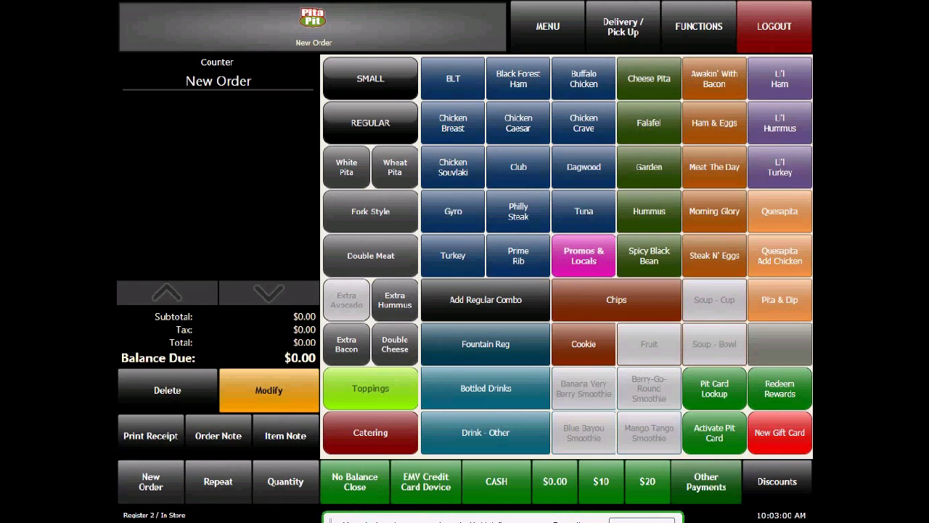
Step: Start a delivery order and begin looking up the customer by phone number
left_click(623, 27)
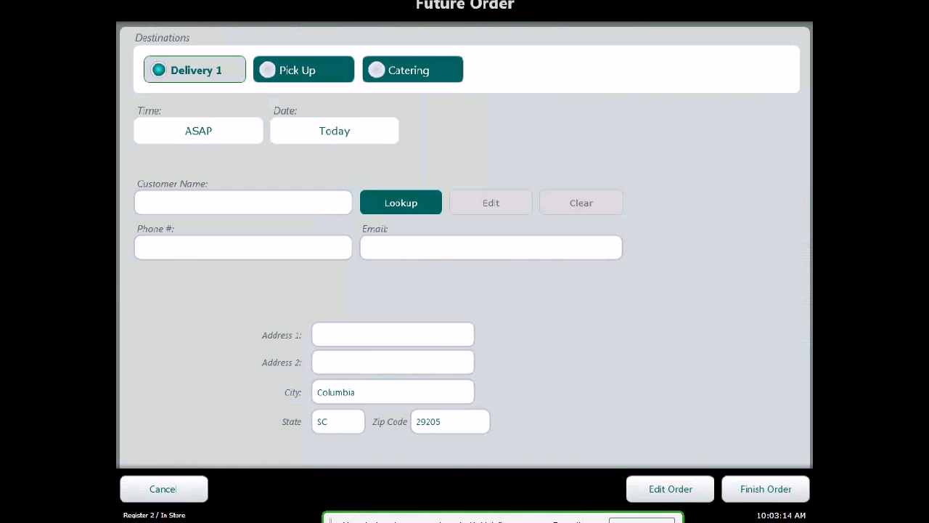
left_click(401, 203)
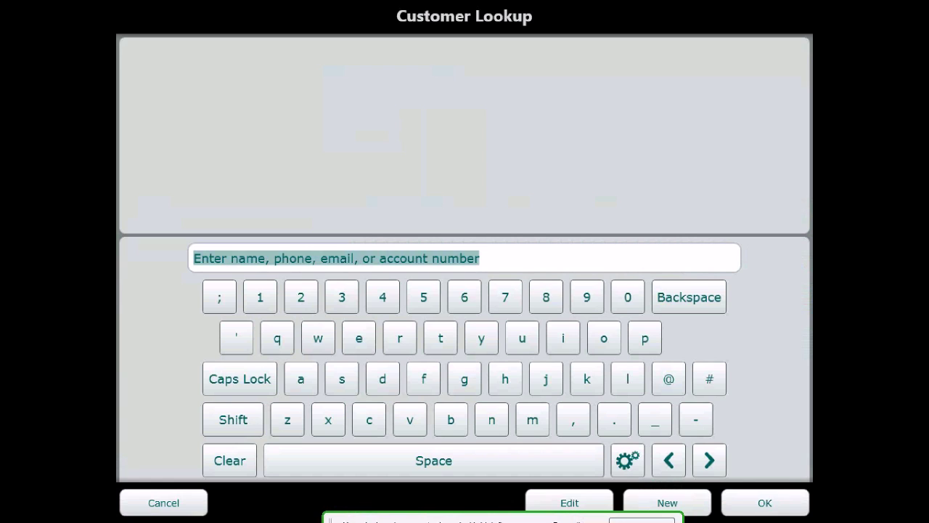
type("80")
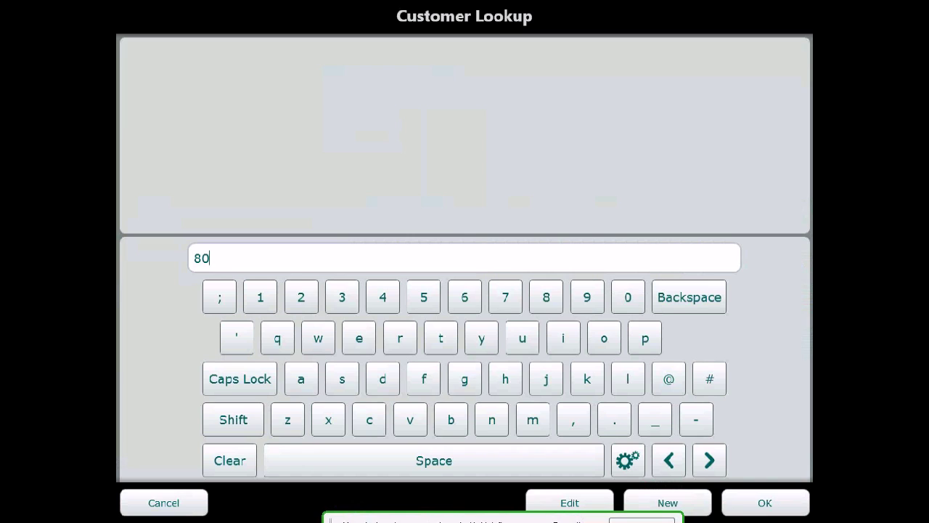
type("3567")
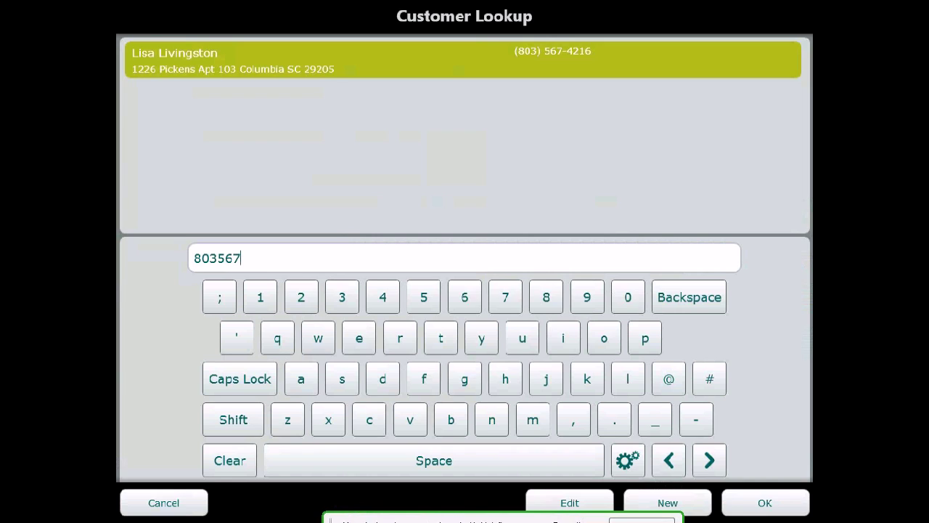
key("BackSpace")
key("BackSpace")
key("BackSpace")
key("BackSpace")
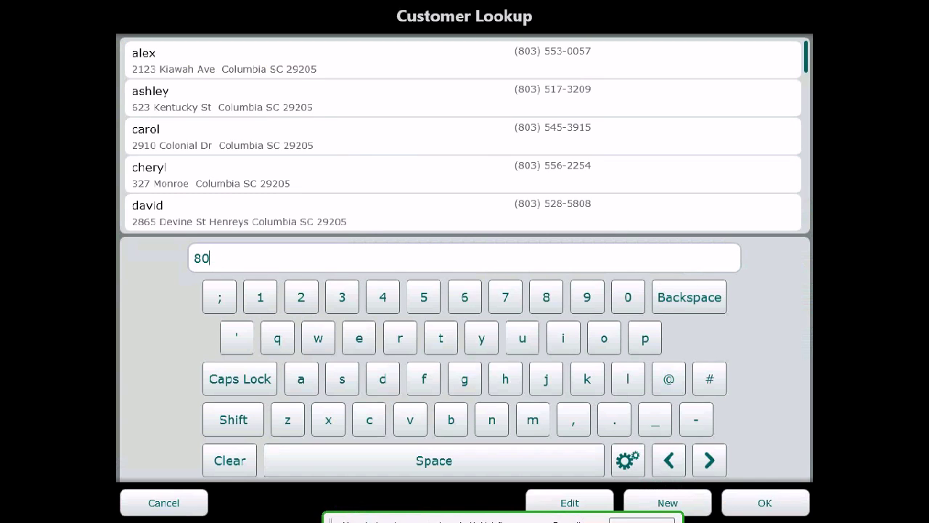
Step: Complete the customer's full phone number in the customer lookup
type("3")
left_click(464, 297)
left_click(505, 297)
left_click(546, 297)
left_click(505, 297)
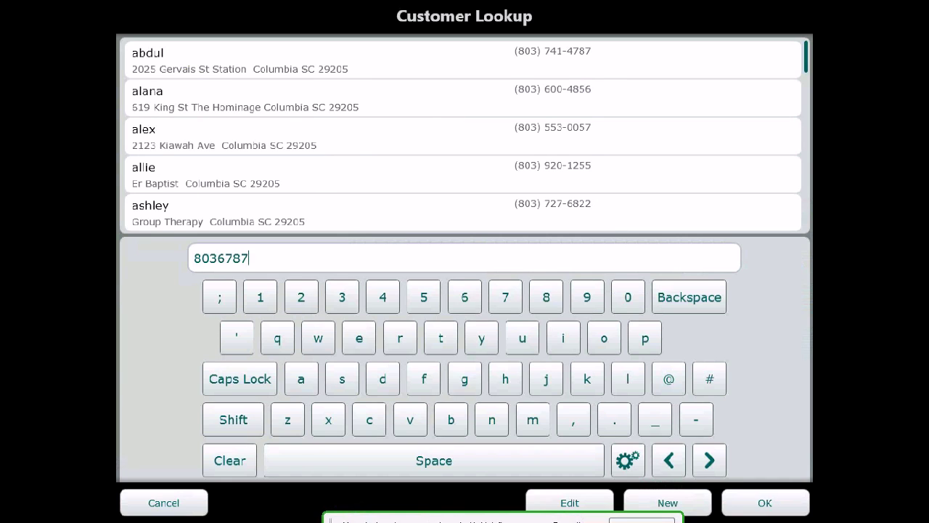
left_click(587, 297)
left_click(587, 297)
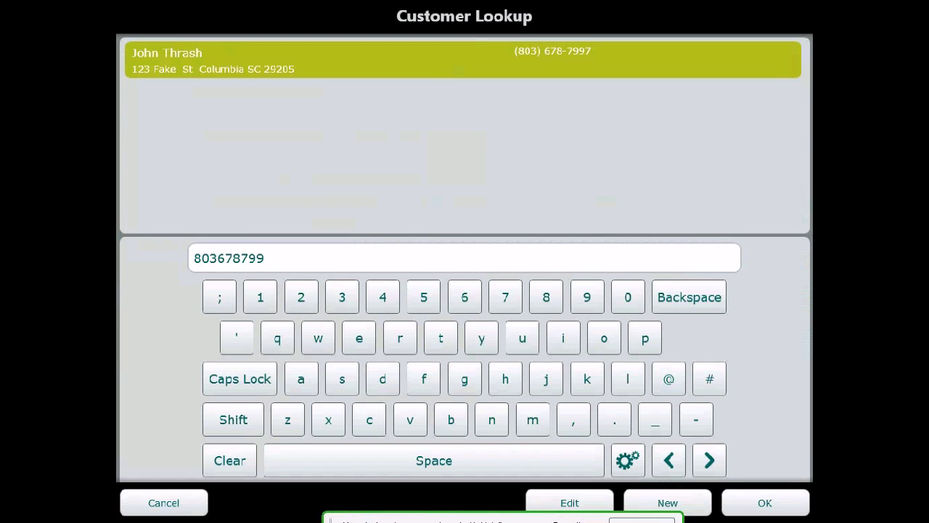
type("7")
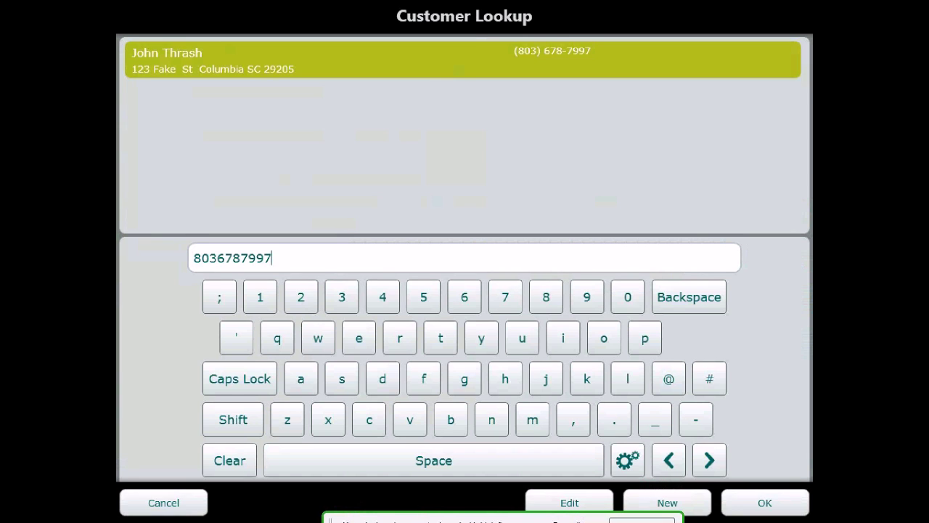
Step: Create a new customer record and enter the customer's first and last name
left_click(668, 503)
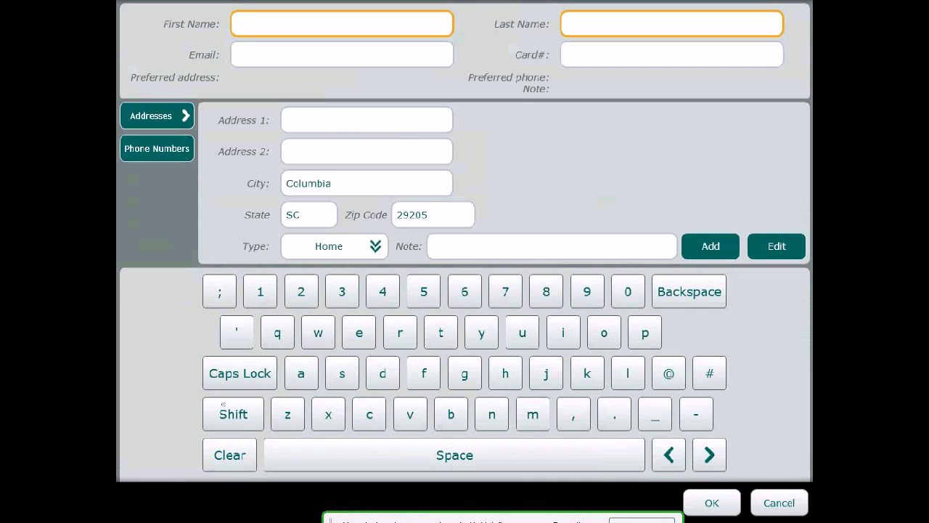
left_click(233, 414)
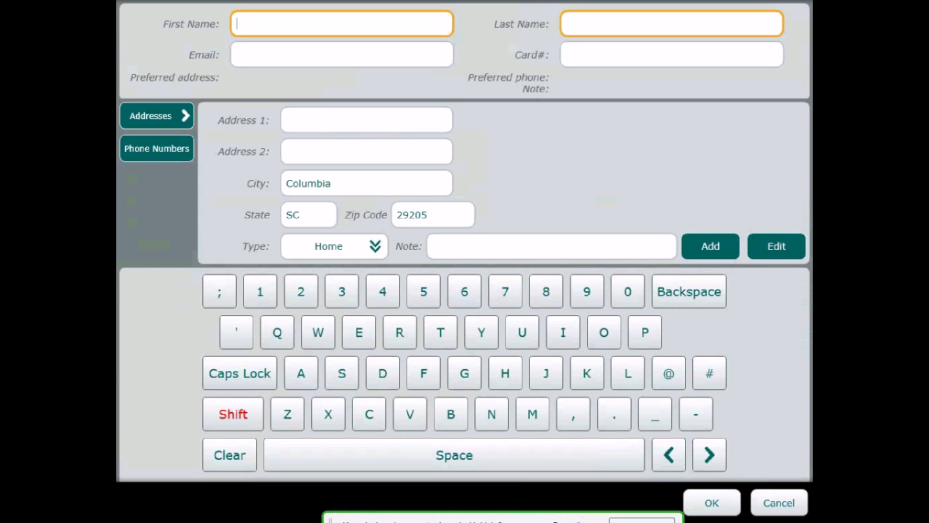
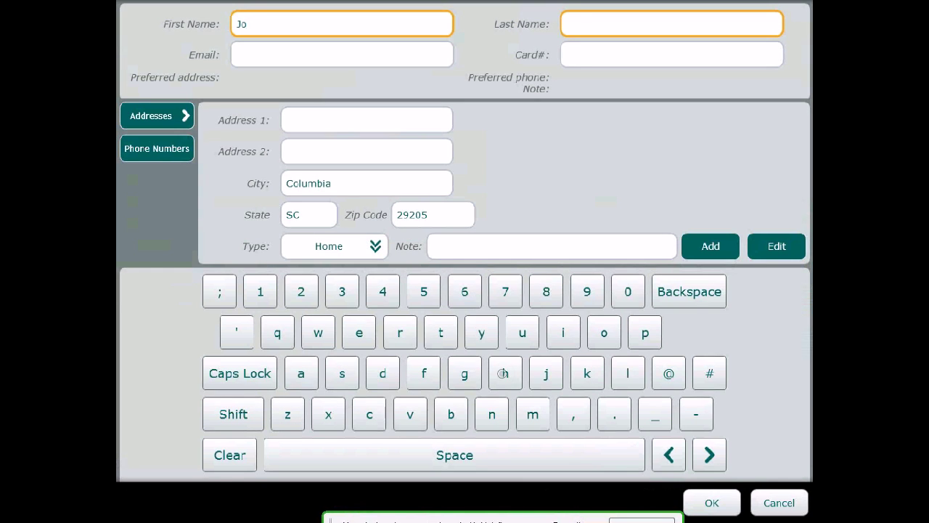
left_click(672, 24)
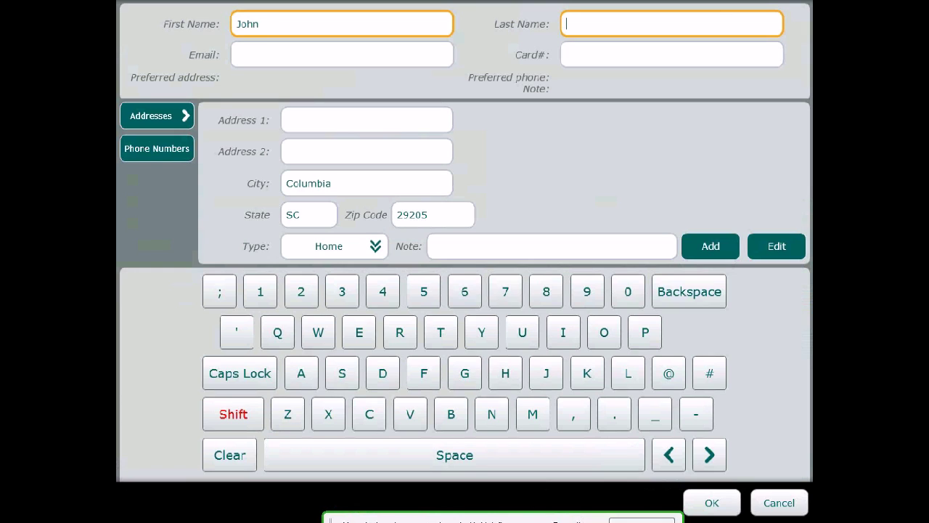
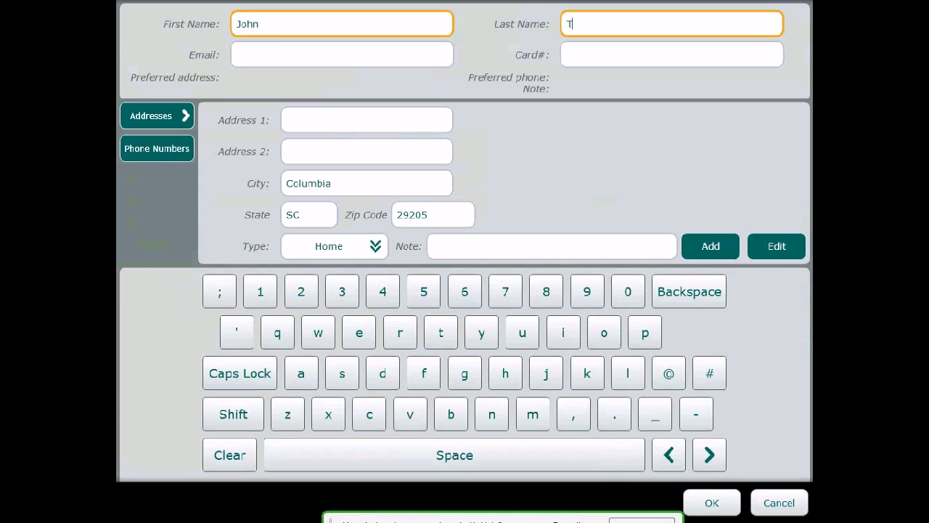
left_click(509, 375)
Step: Enter the customer's street address in the first address line and save the new customer record to the delivery order
left_click(418, 109)
left_click(234, 414)
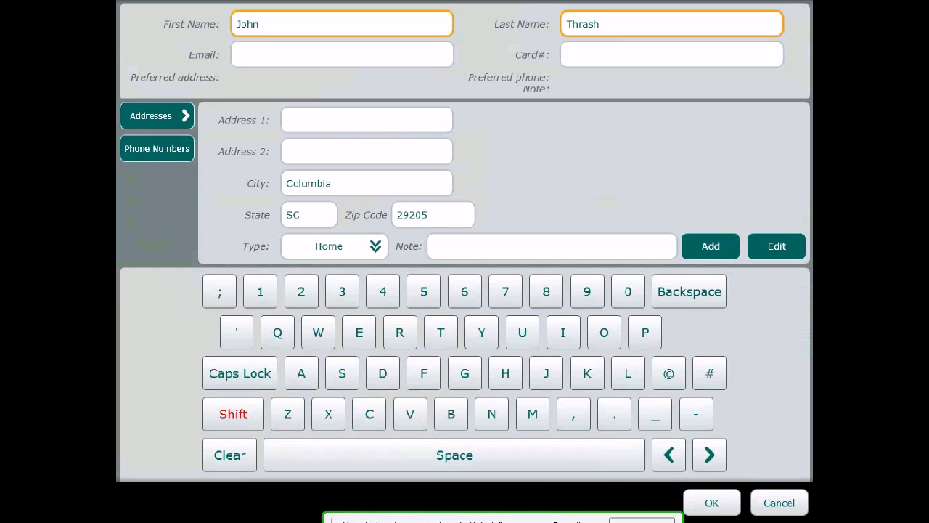
left_click(629, 301)
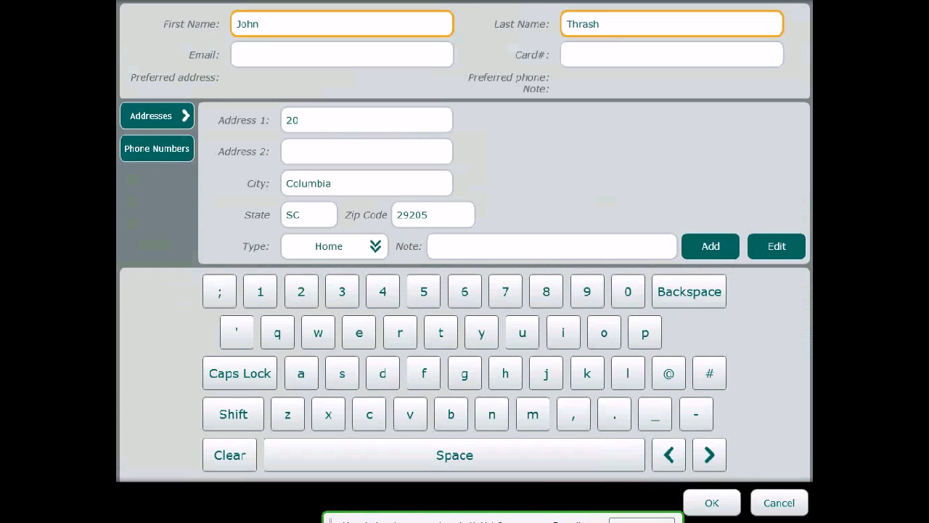
left_click(549, 463)
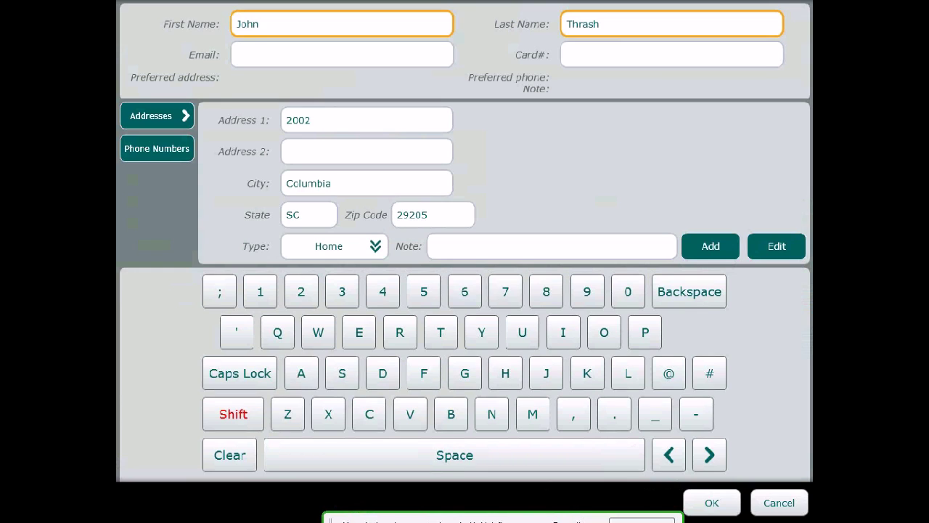
left_click(464, 373)
left_click(399, 332)
left_click(360, 332)
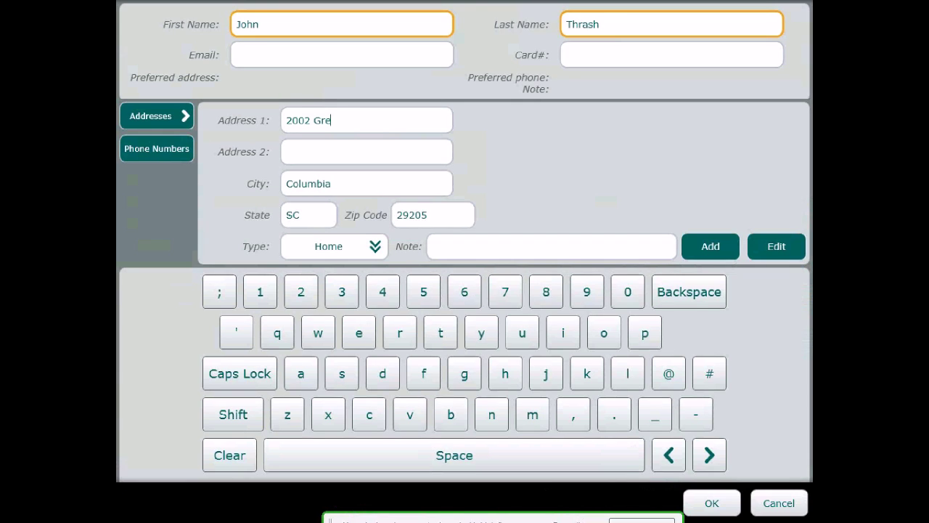
left_click(359, 333)
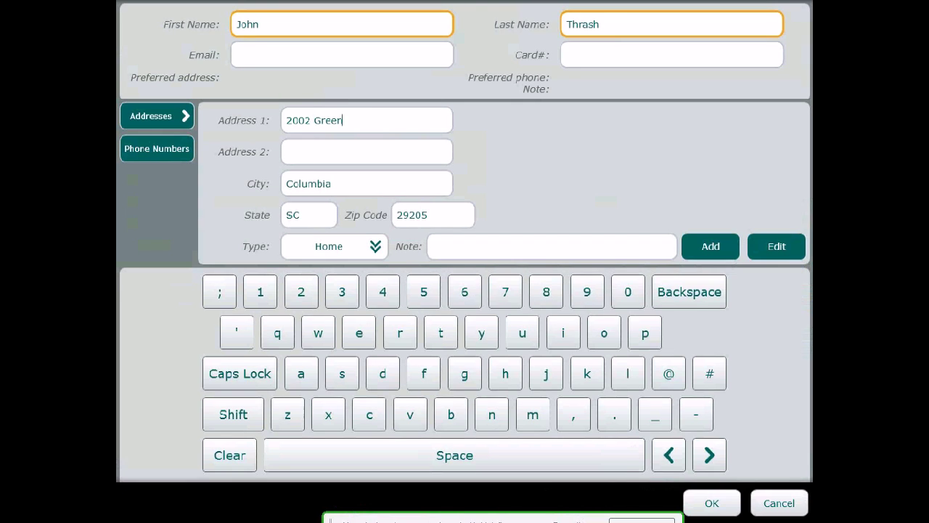
left_click(491, 414)
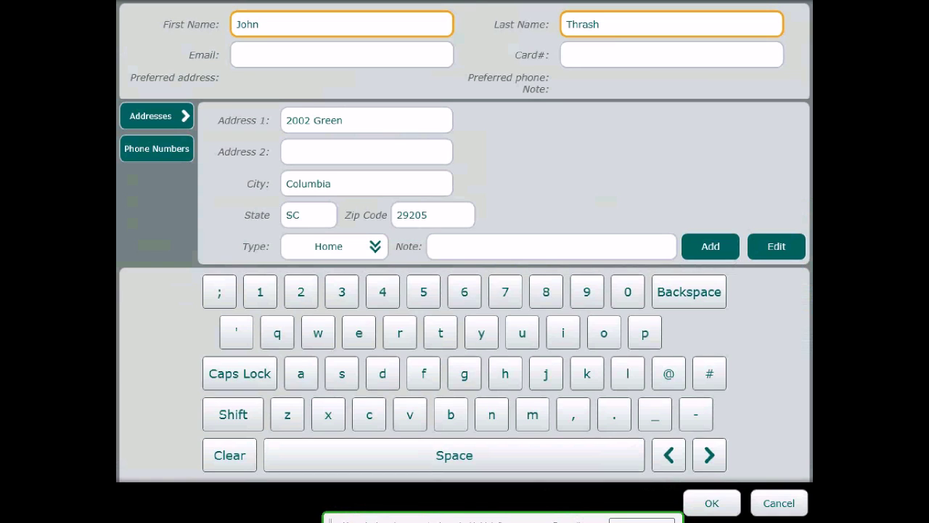
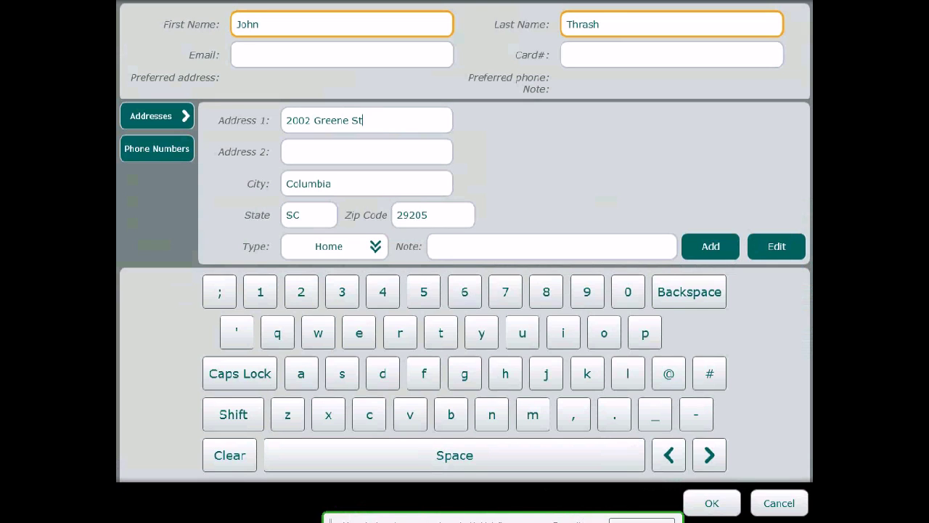
left_click(713, 502)
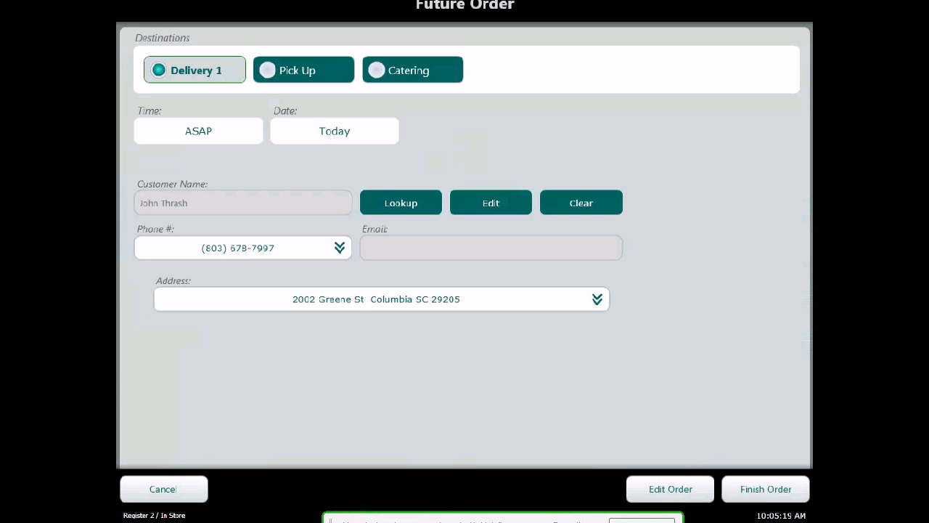
Step: Add a regular Philly Steak pita to the delivery order with shredded lettuce, onions, tomatoes and green peppers
left_click(666, 491)
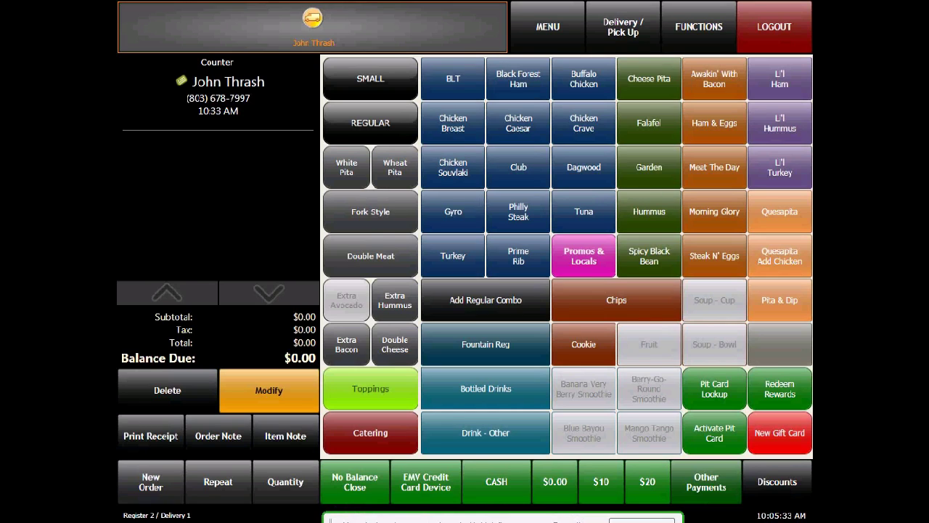
left_click(518, 212)
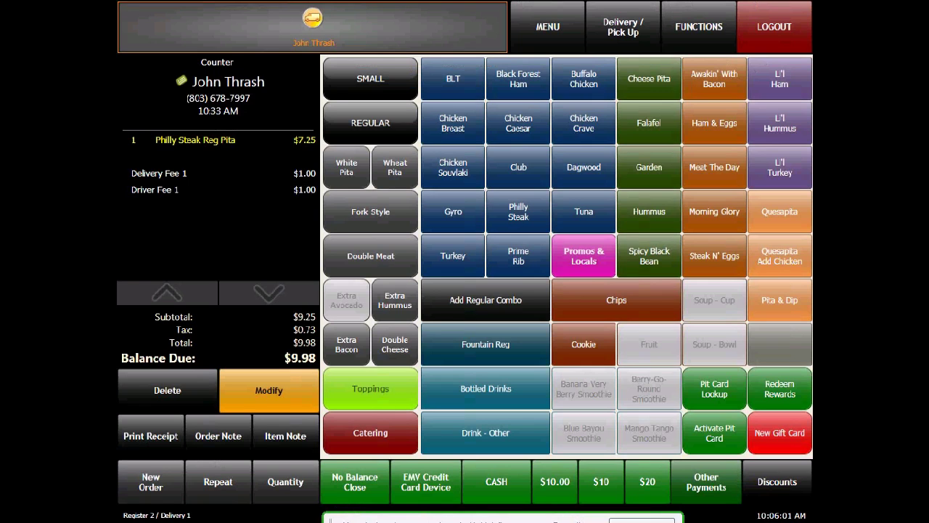
left_click(371, 389)
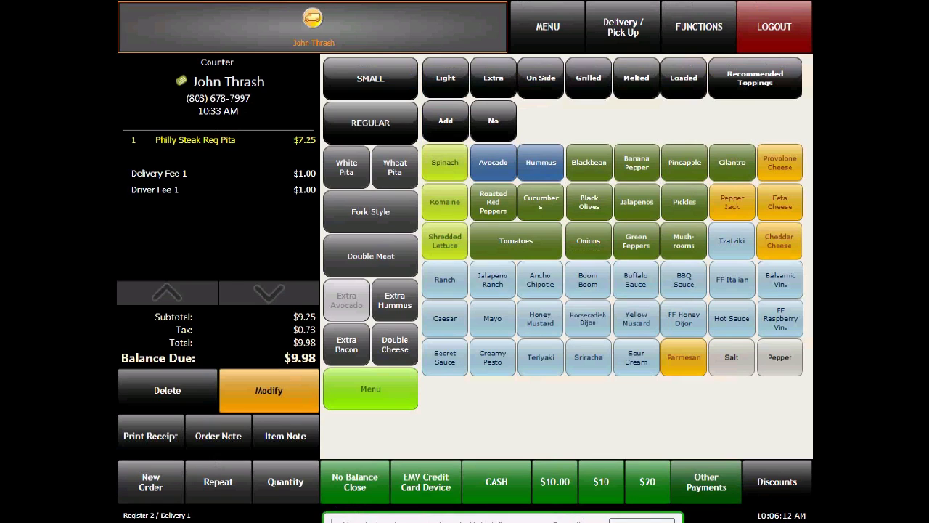
left_click(444, 240)
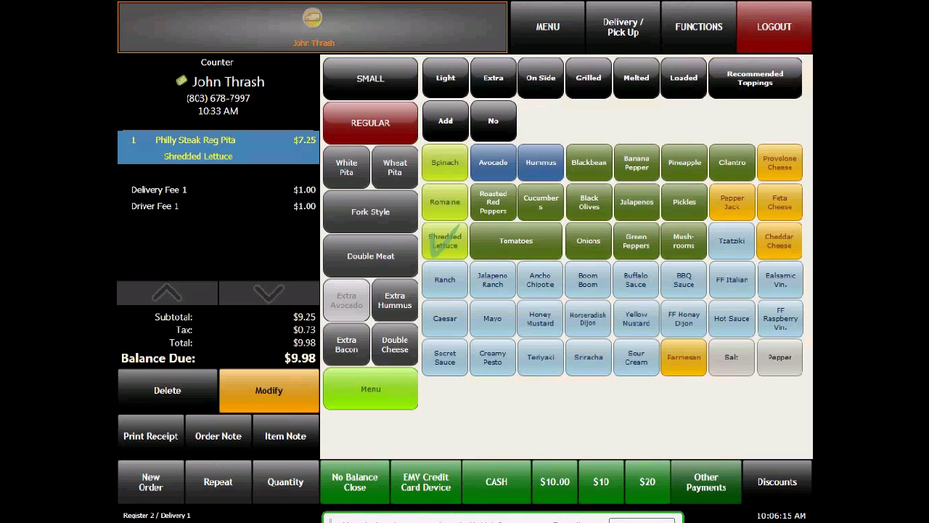
left_click(588, 241)
left_click(516, 240)
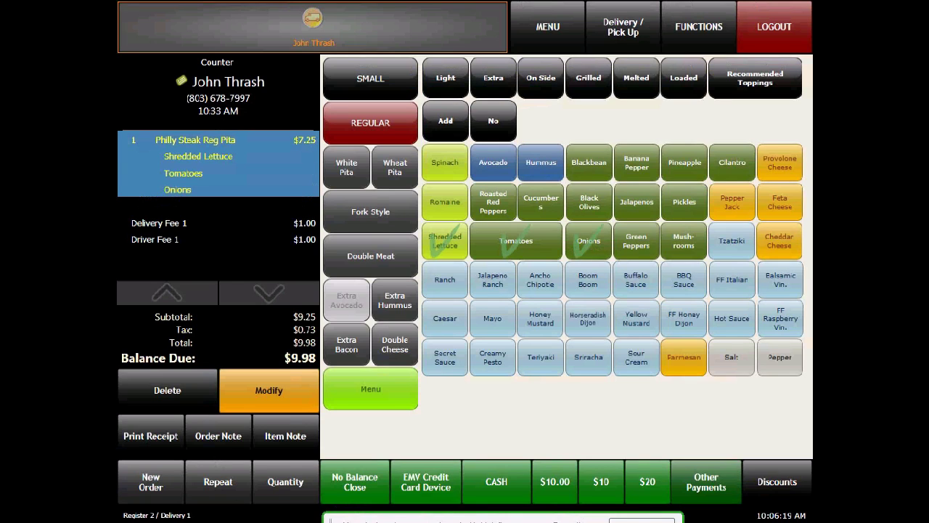
left_click(637, 240)
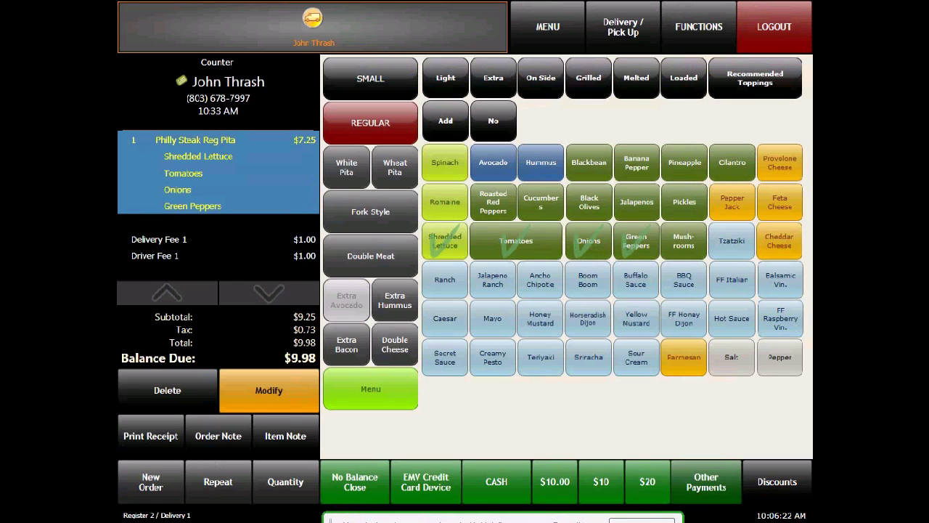
Step: Top the Philly Steak pita with melted pepper jack, light cucumbers and extra jalapenos, and return to the item menu
left_click(636, 78)
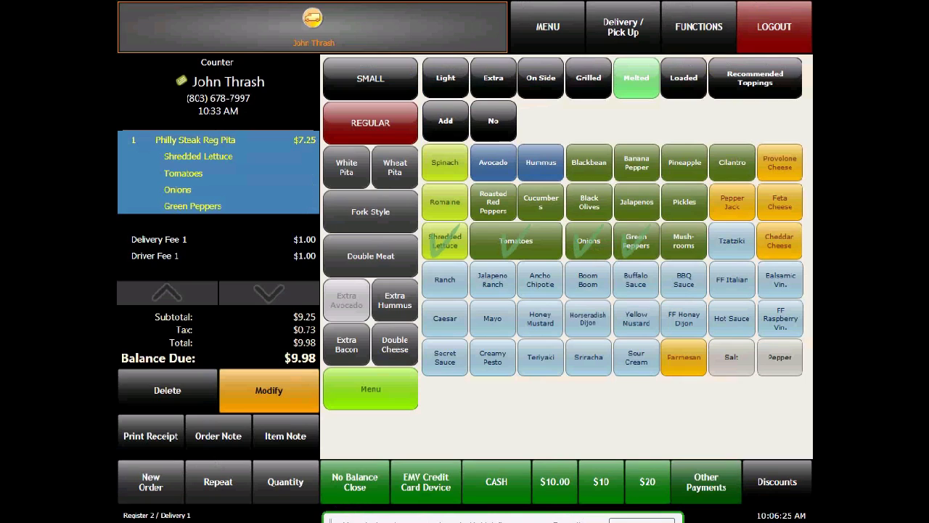
left_click(732, 202)
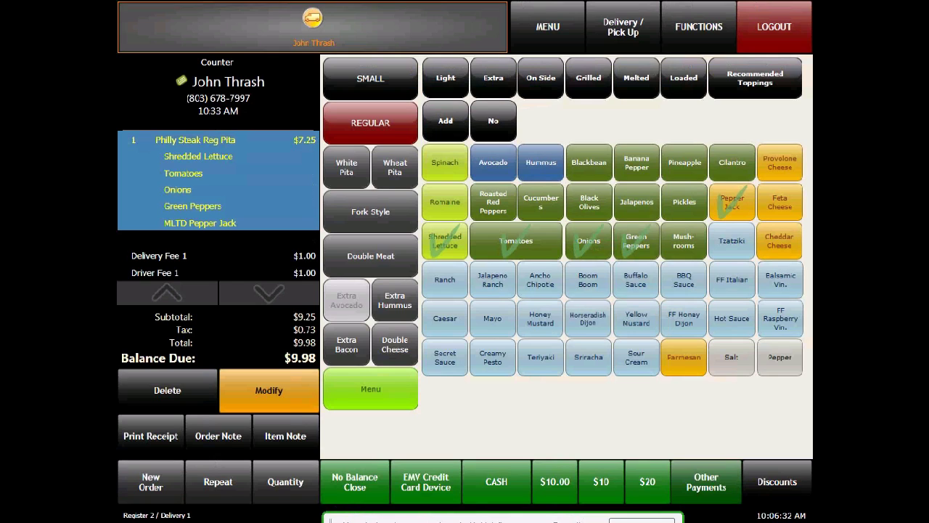
left_click(446, 77)
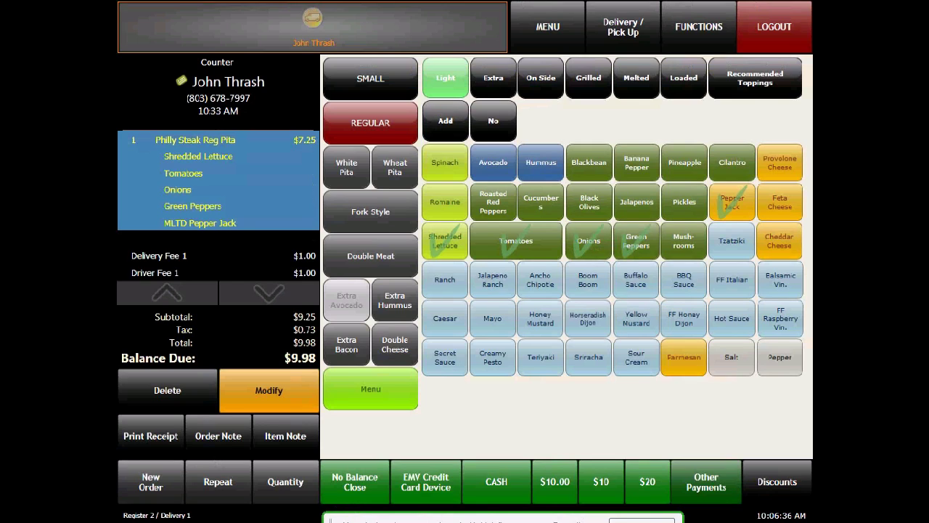
left_click(541, 203)
left_click(491, 79)
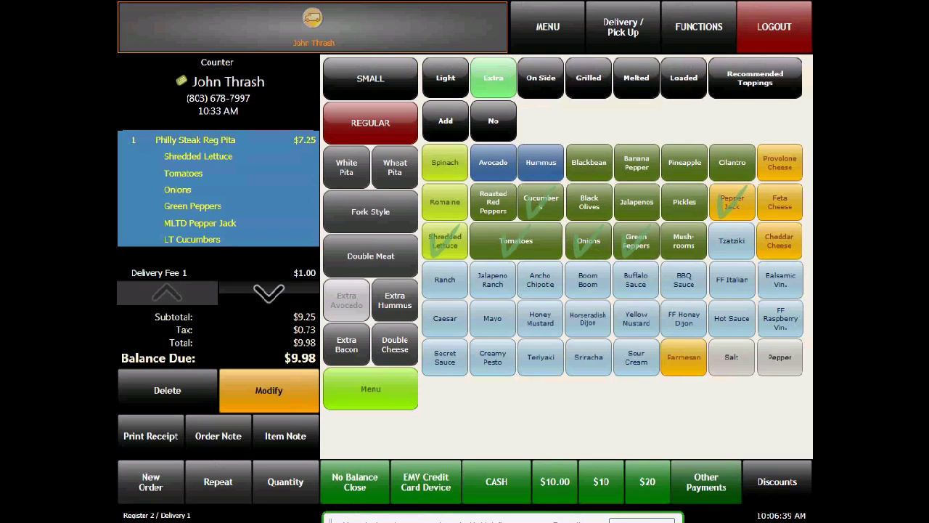
left_click(636, 202)
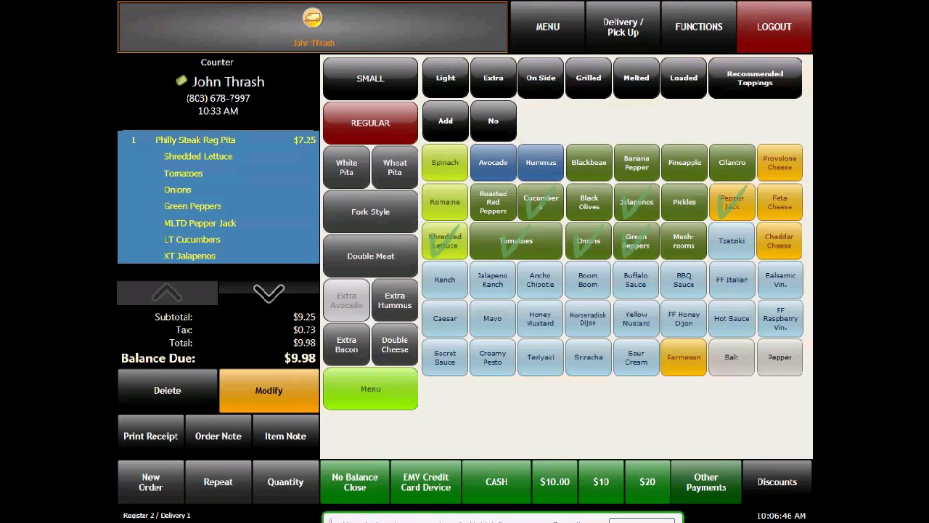
left_click(371, 389)
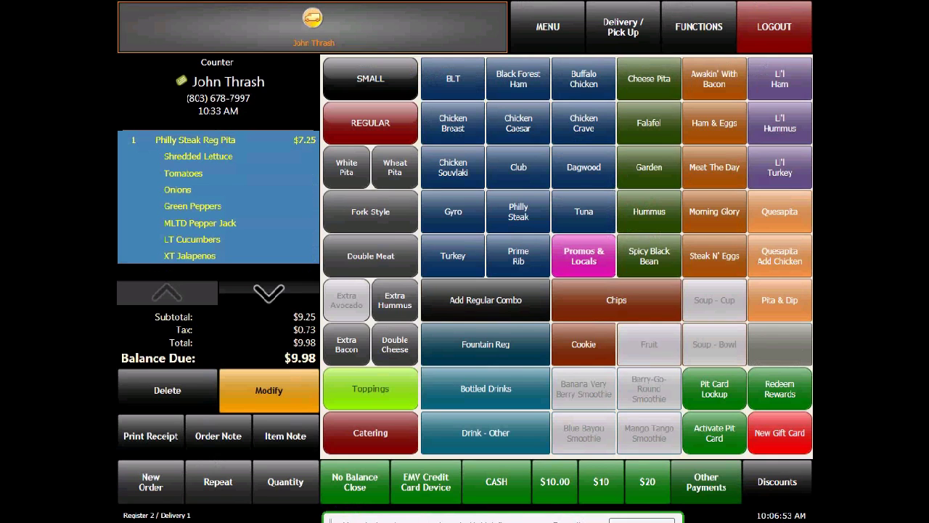
Step: Add a regular combo with chips as the side to the delivery order
left_click(486, 300)
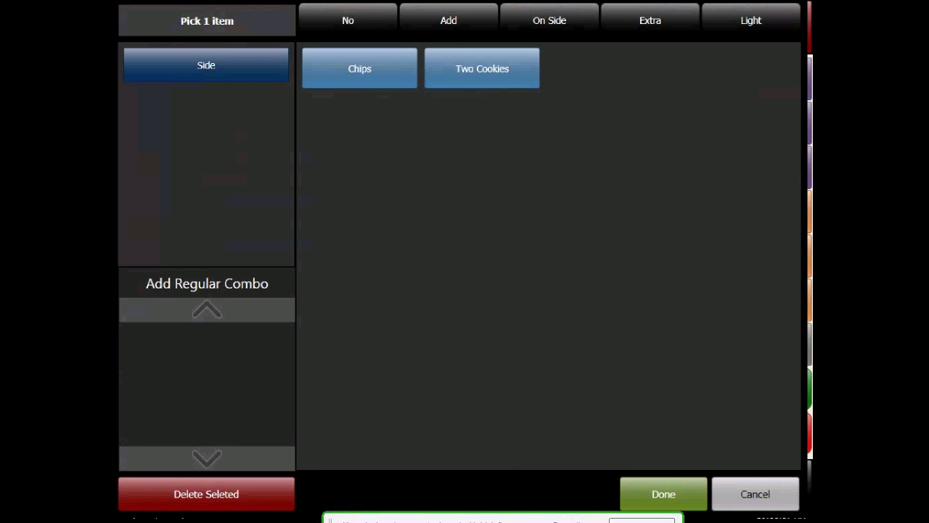
left_click(360, 68)
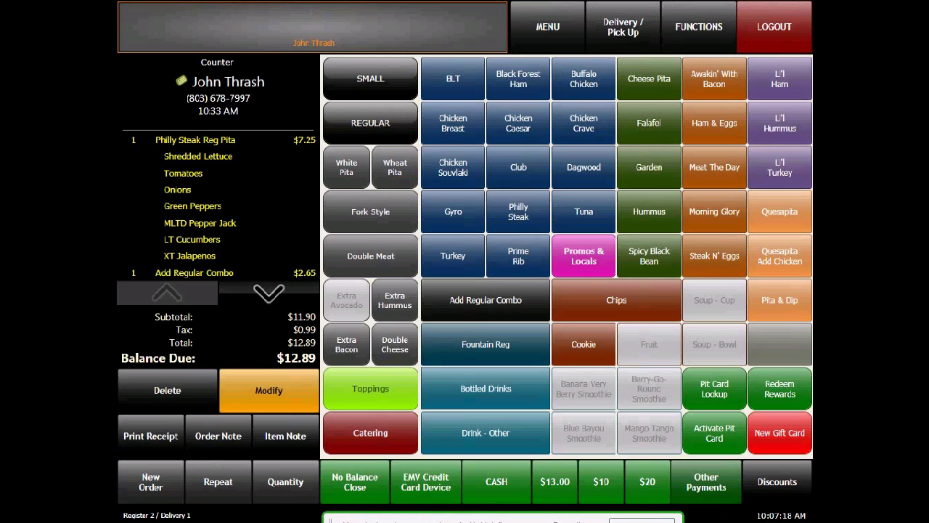
Step: Attach the item note "bk bbq diet coke" to the combo's chips entry on the order
left_click(269, 293)
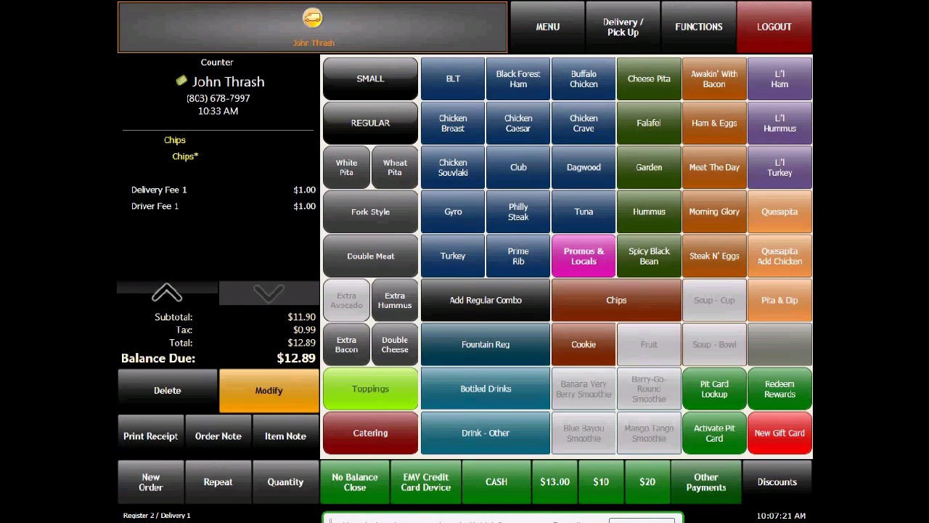
left_click(218, 148)
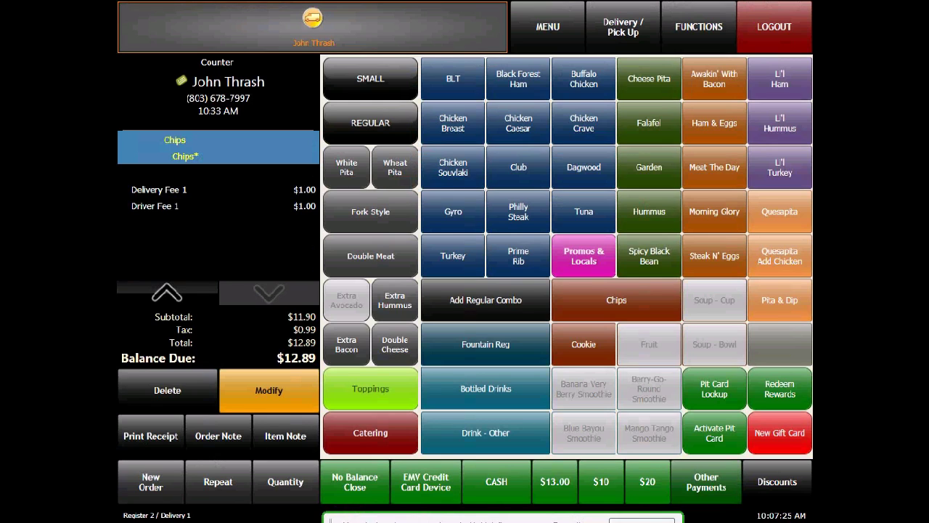
left_click(286, 436)
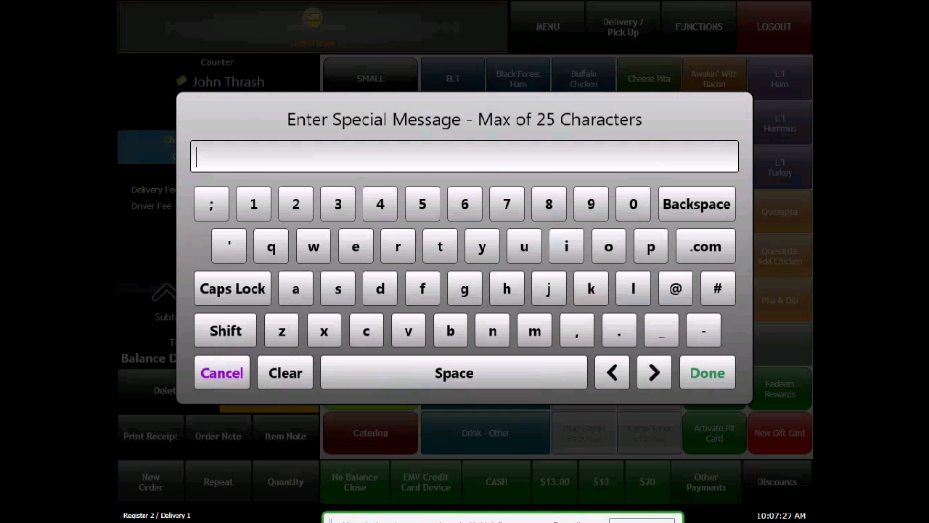
type("bk bb")
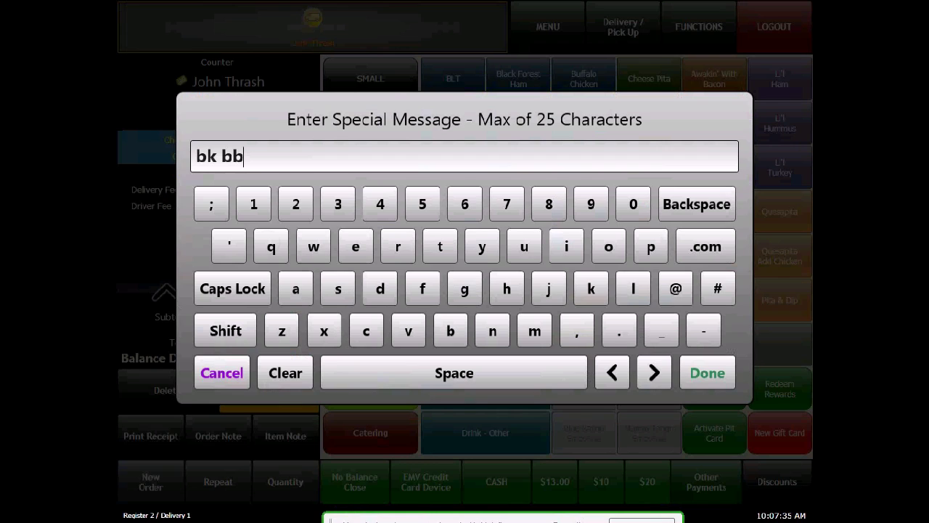
type("q")
type("diet c")
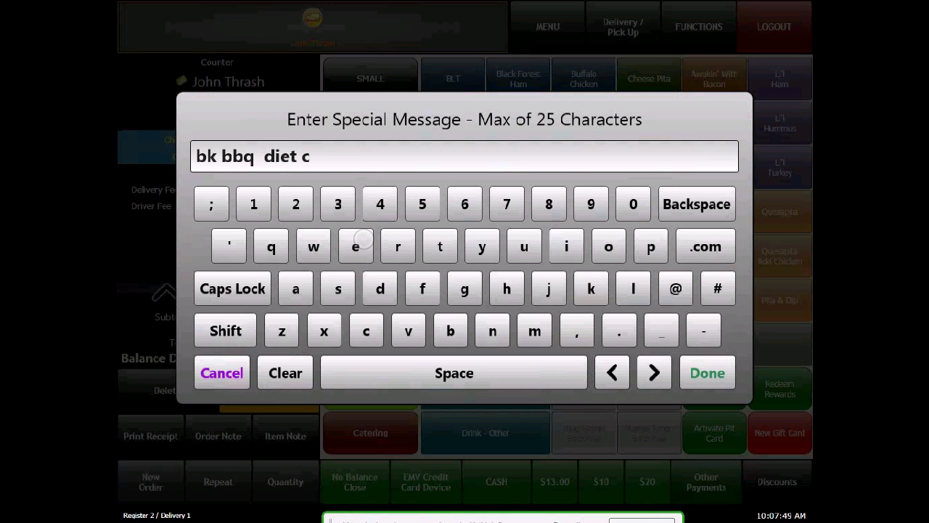
type("oke")
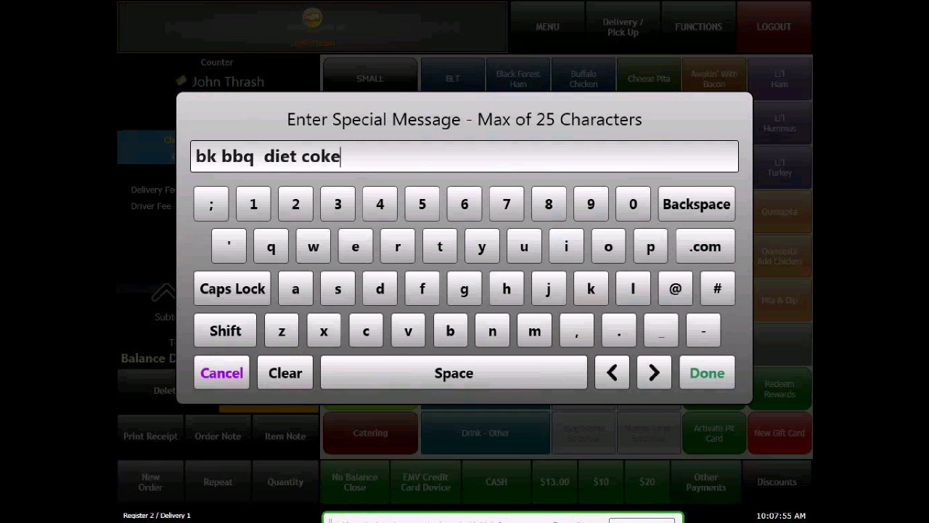
key("Return")
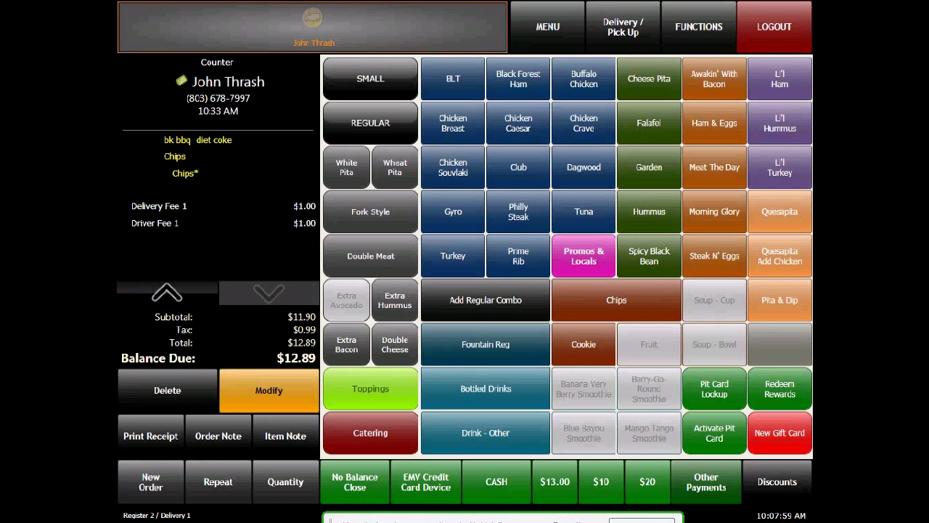
Step: Review the delivery order's item list, leave the order open through Delivery / Pick Up and log out of the register
left_click(161, 297)
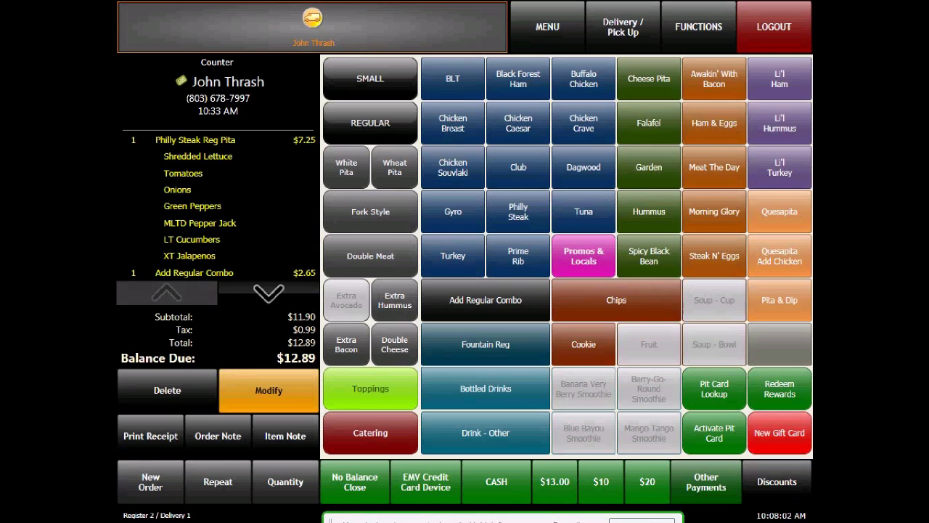
left_click(268, 292)
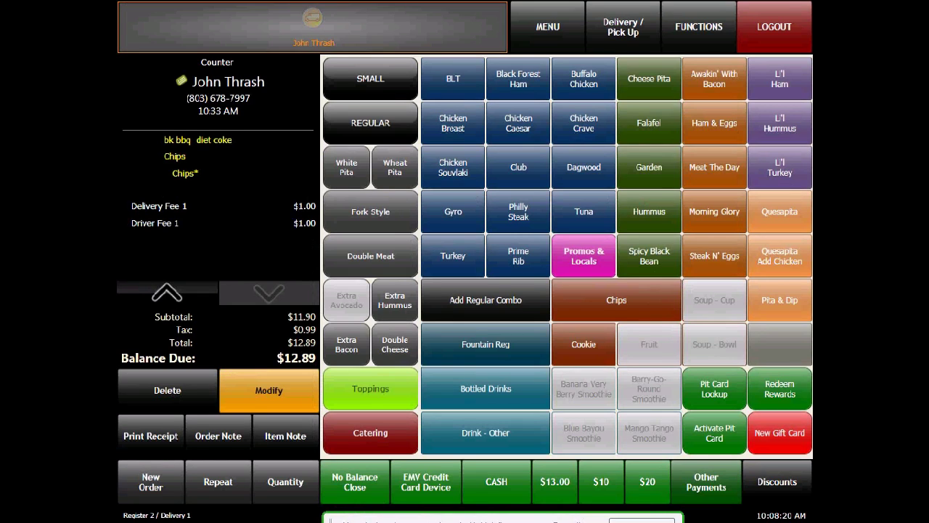
left_click(621, 25)
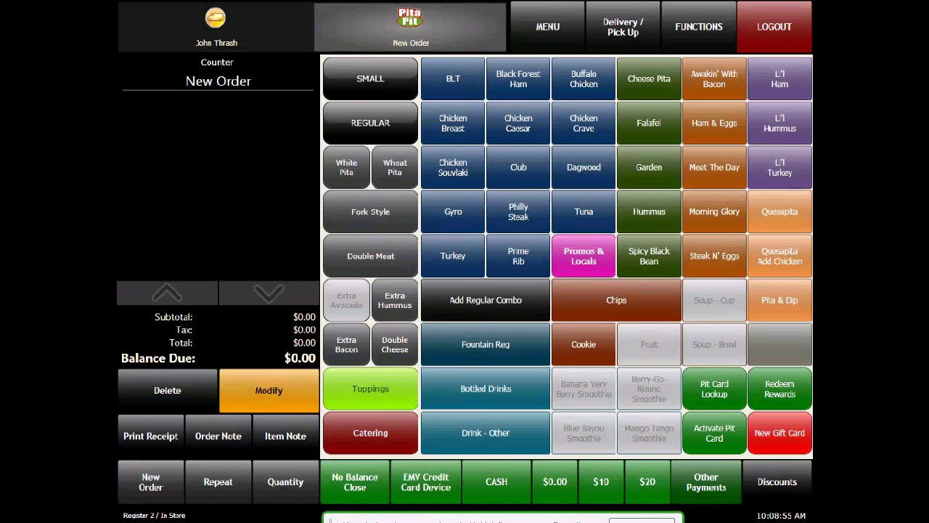
left_click(778, 31)
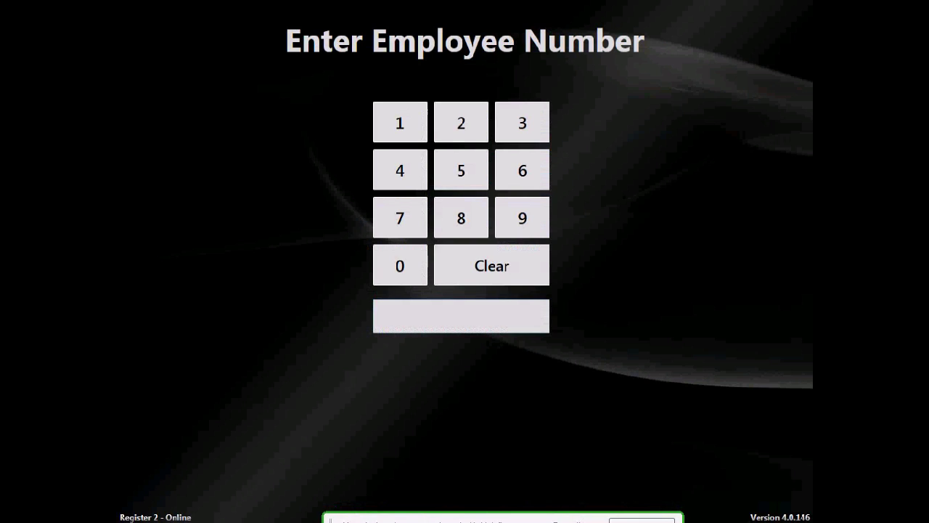
Step: Sign in with the driver's employee number and clock in under the Delivery Driver job
left_click(462, 164)
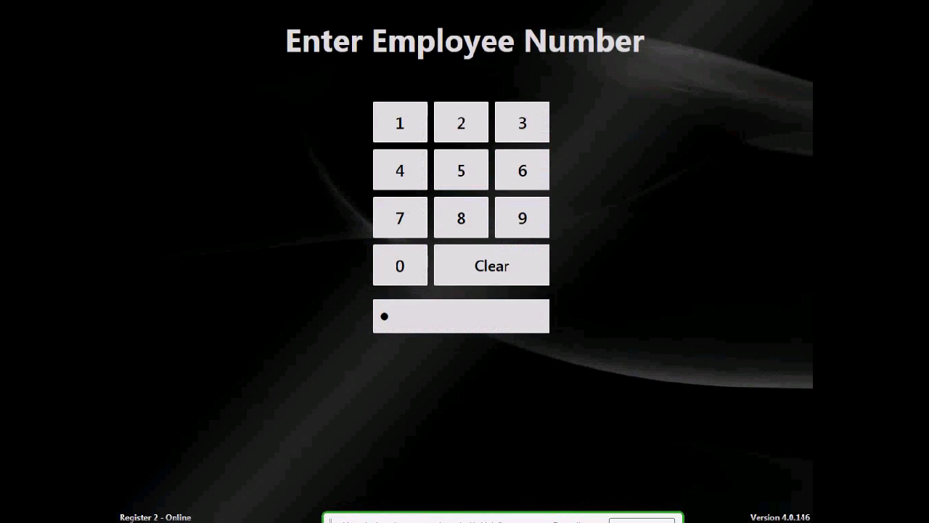
left_click(532, 169)
left_click(401, 161)
left_click(460, 211)
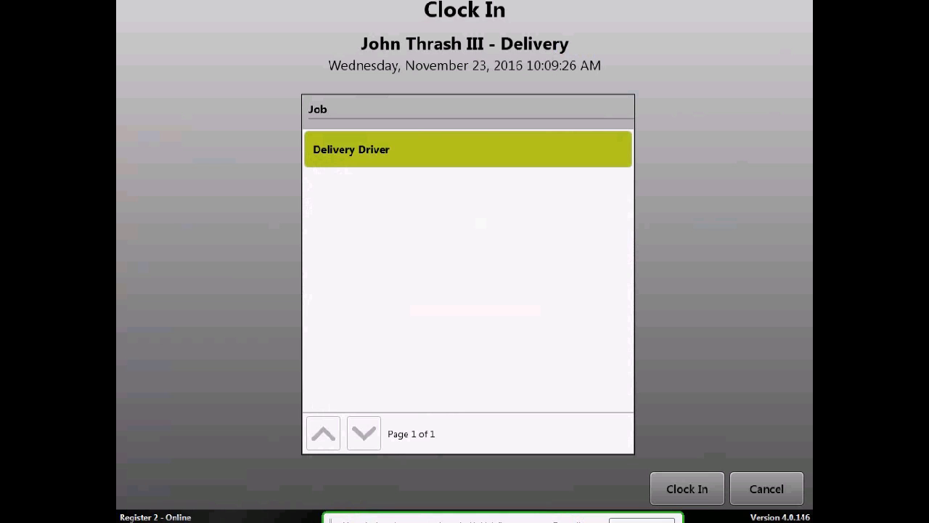
left_click(687, 489)
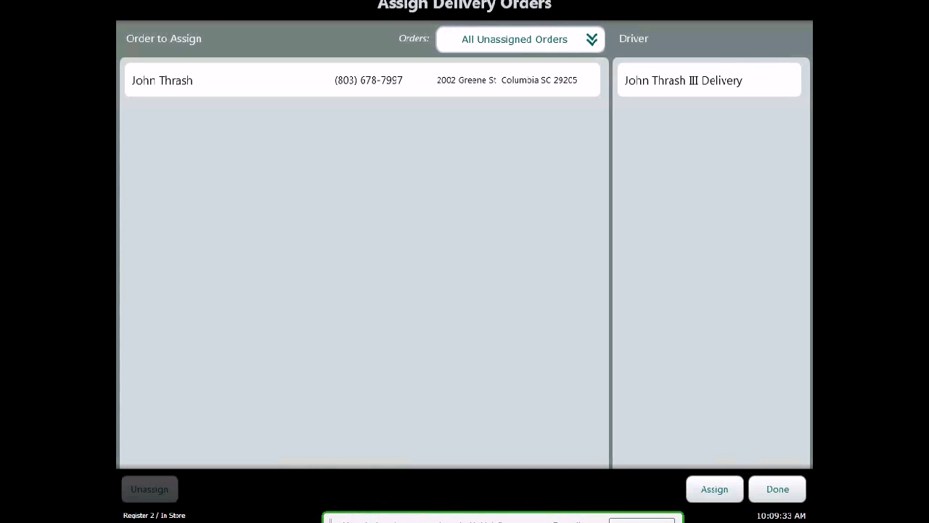
Step: Assign the customer's unassigned delivery order to the clocked-in delivery driver and finish the assignment
left_click(363, 80)
left_click(709, 80)
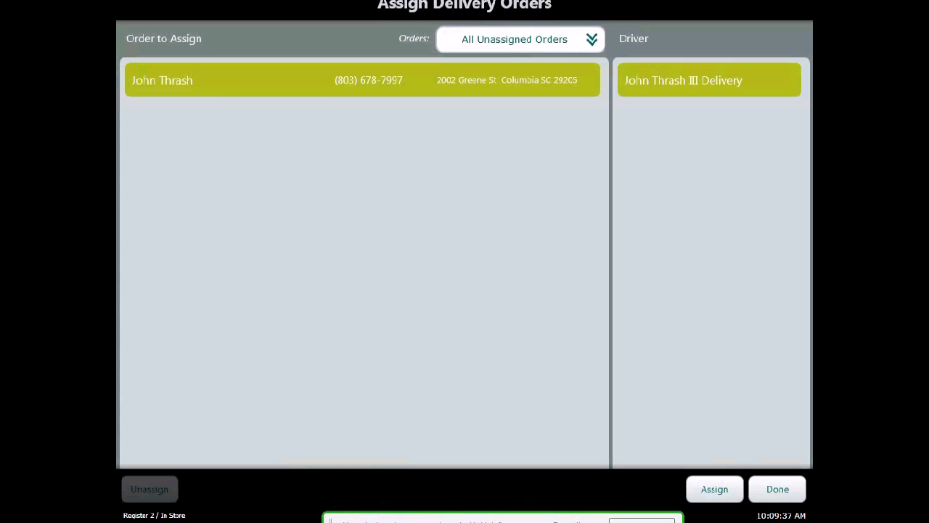
left_click(715, 490)
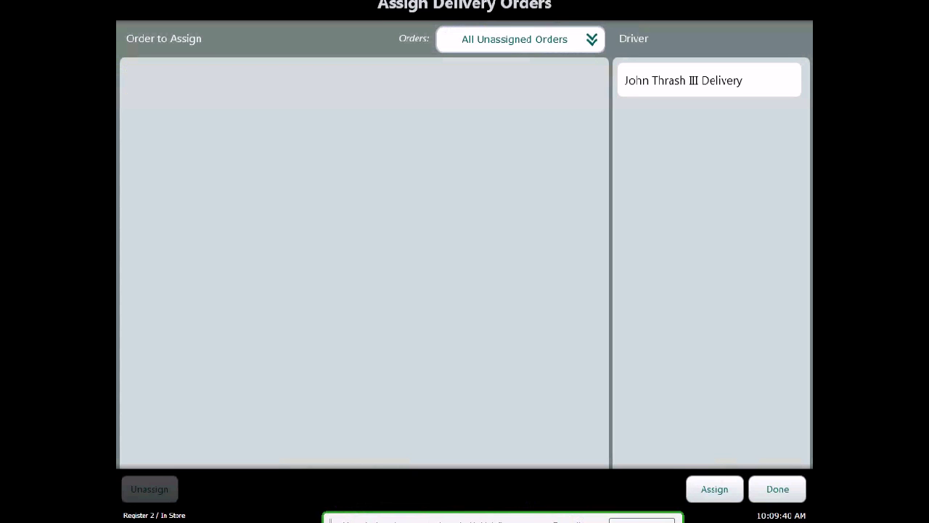
left_click(778, 490)
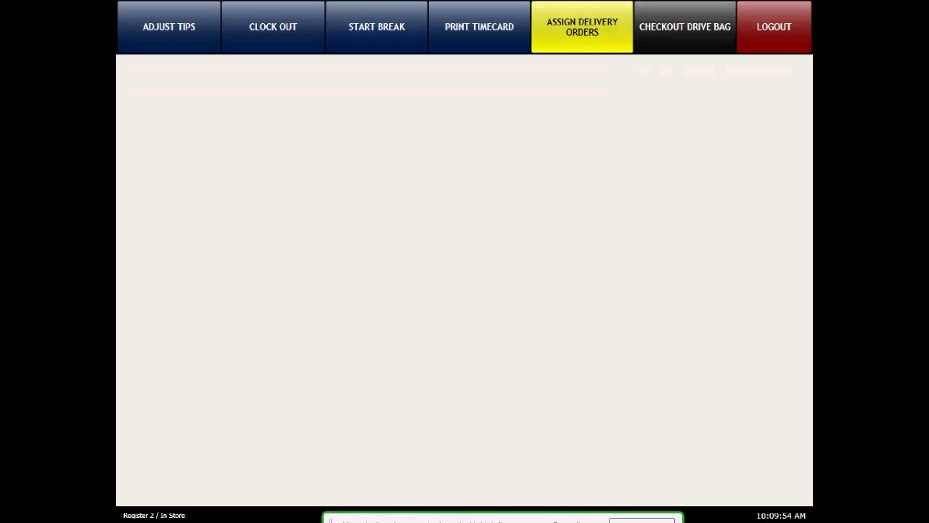
Step: Log out, sign back in with the employee number, dismiss the incoming call and open the customer's assigned delivery order
left_click(771, 20)
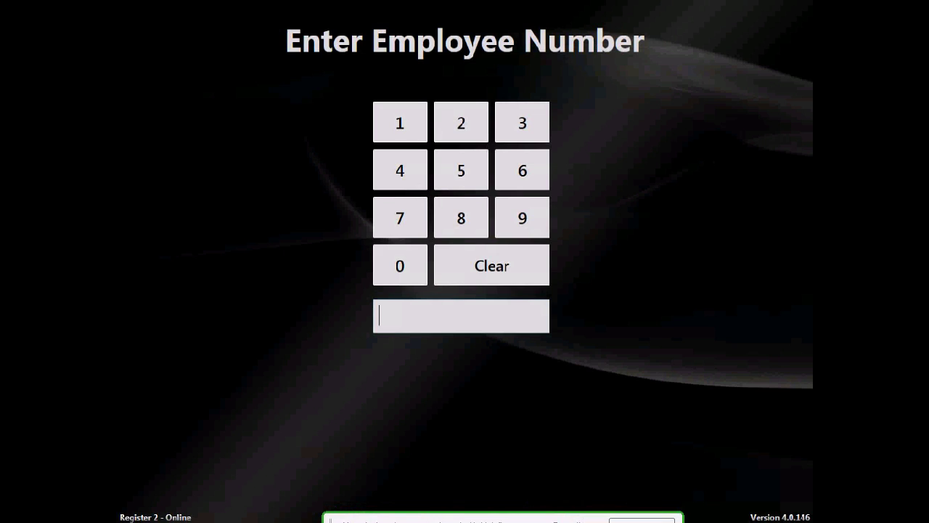
left_click(463, 166)
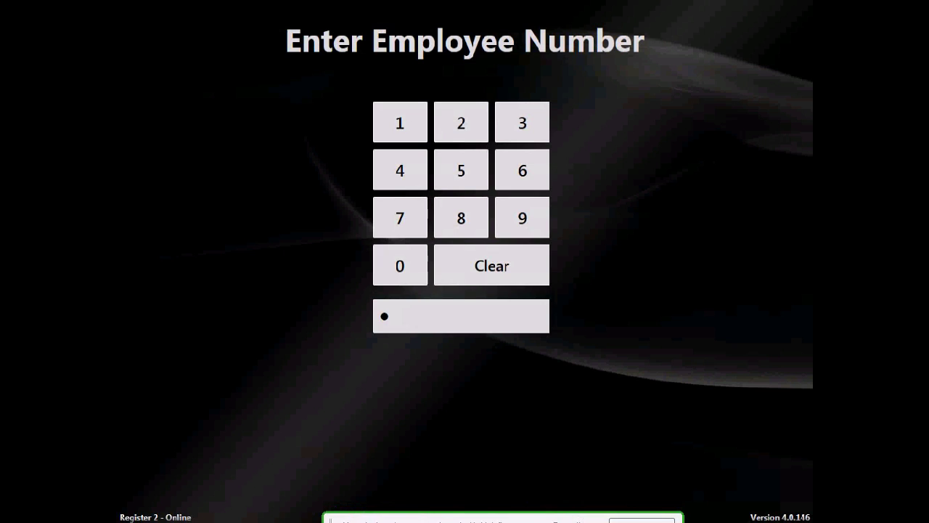
left_click(462, 170)
left_click(462, 170)
left_click(464, 216)
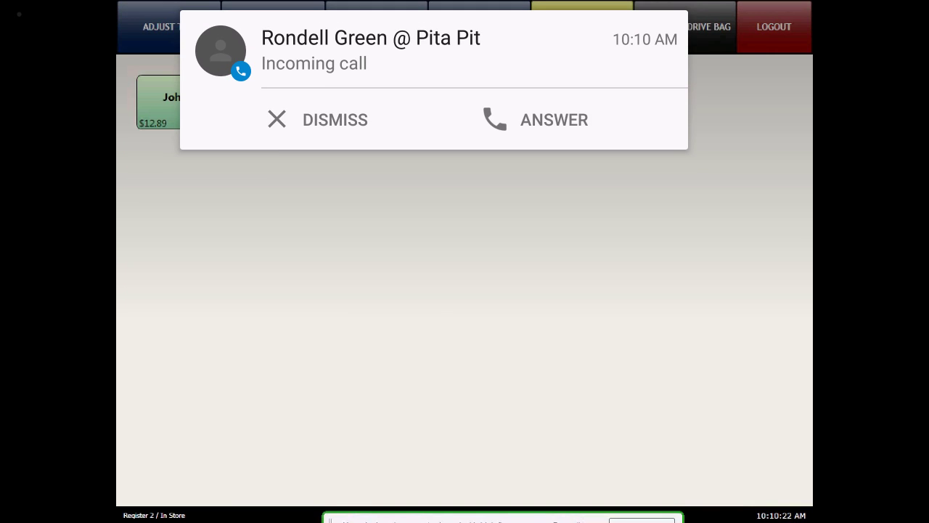
left_click(318, 120)
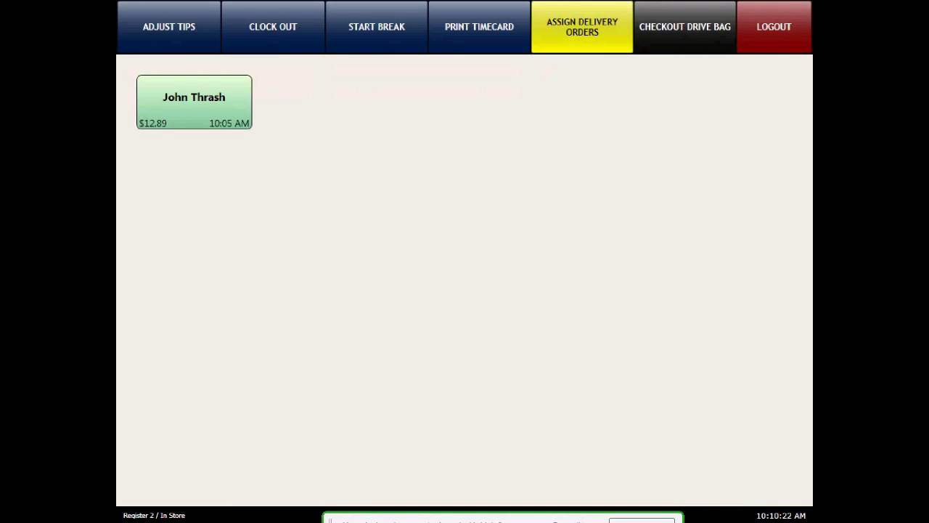
left_click(199, 108)
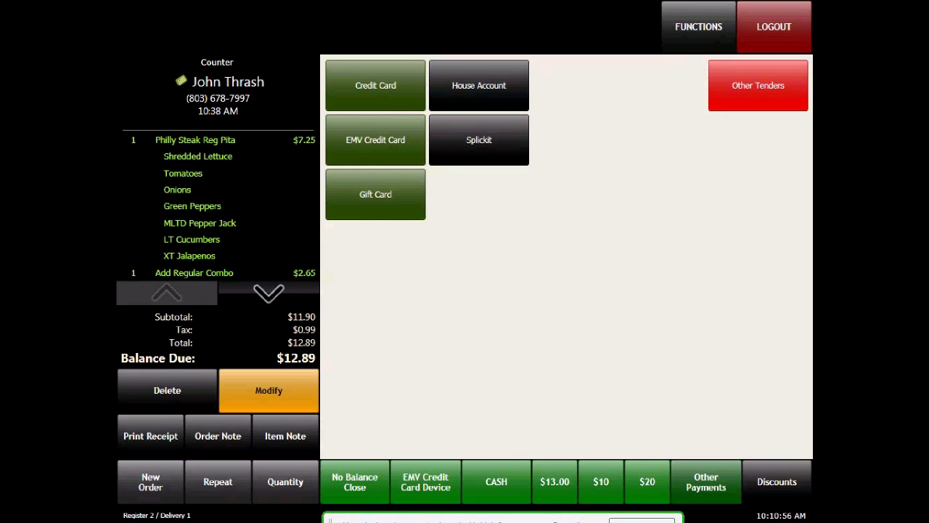
Step: Examine the Credit Card, Splickit and Gift Card payment options for the order without completing a payment
left_click(376, 86)
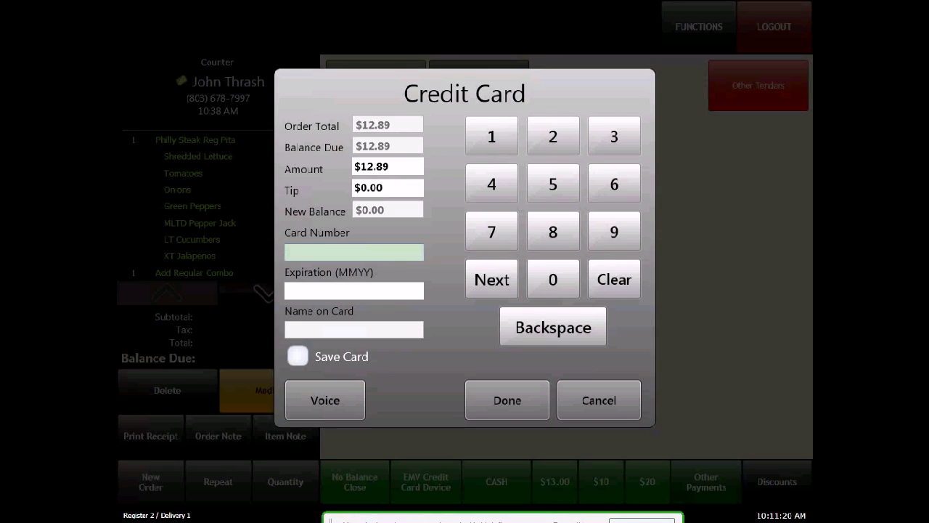
left_click(599, 401)
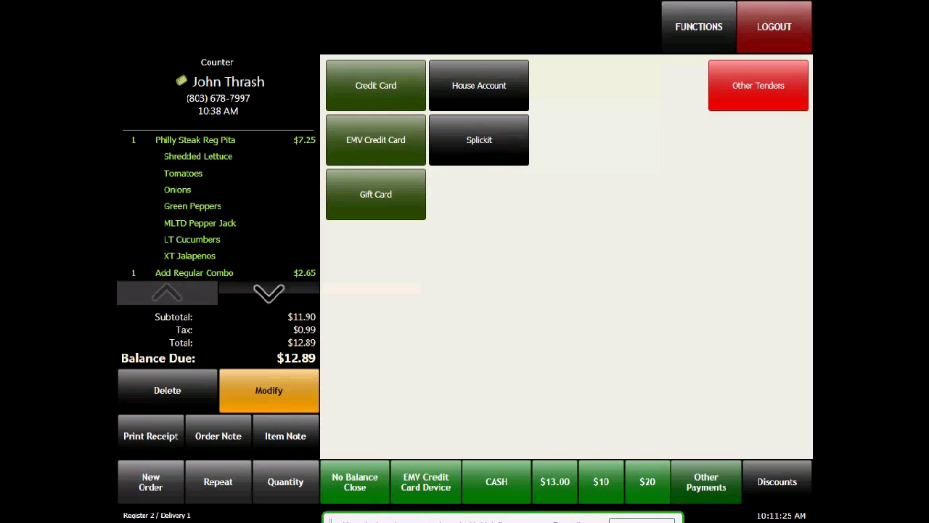
left_click(479, 139)
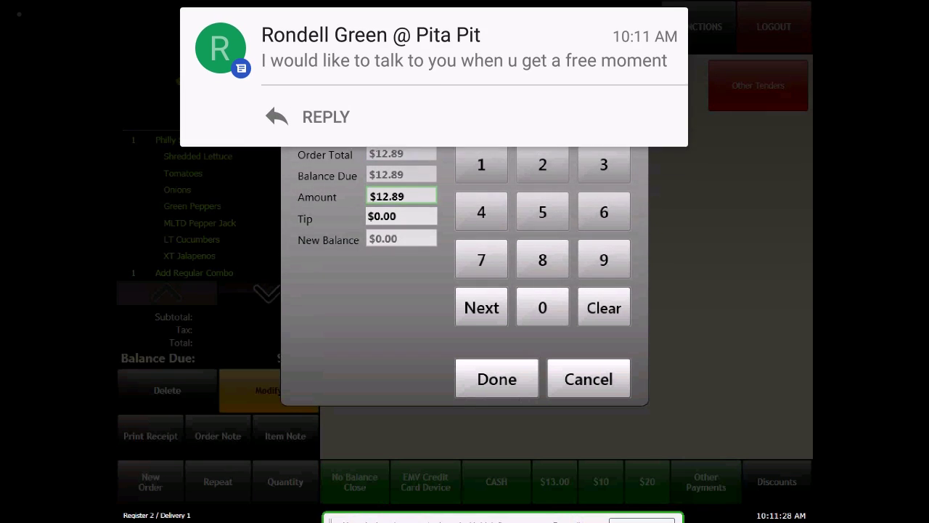
left_click(589, 379)
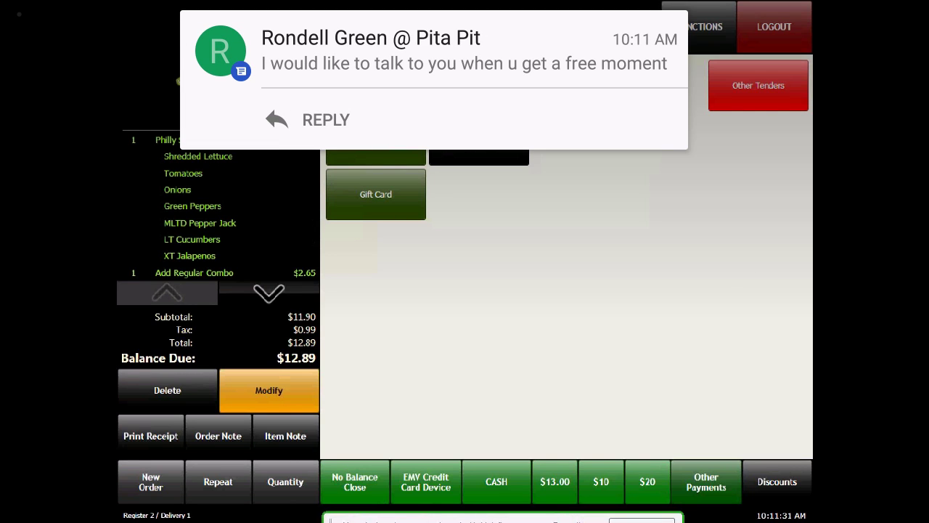
left_click(375, 194)
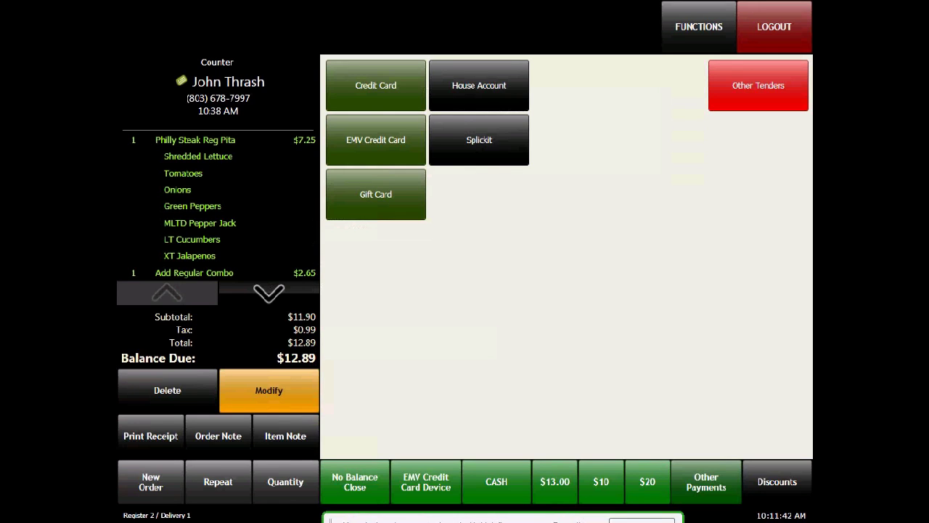
Step: Pay the order's $12.89 balance with the Eat Street tender, entering 1 for the tip
left_click(758, 84)
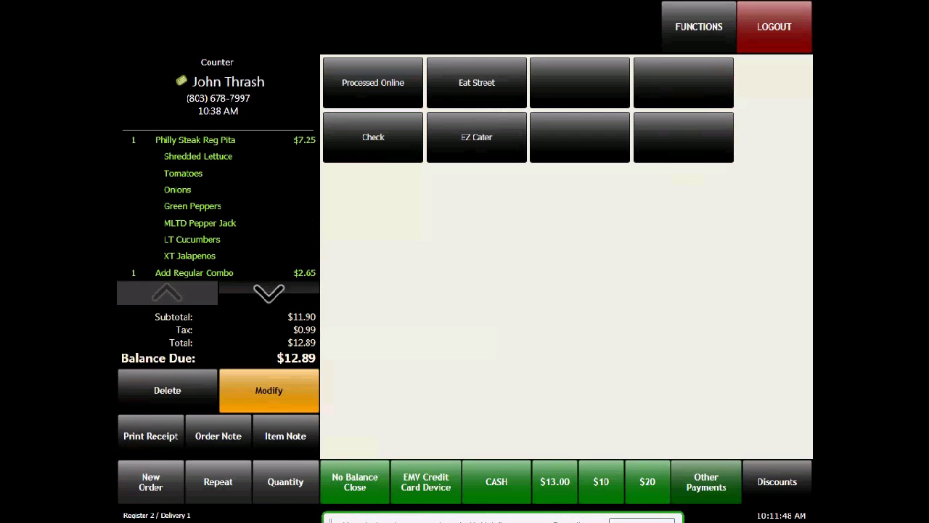
left_click(477, 82)
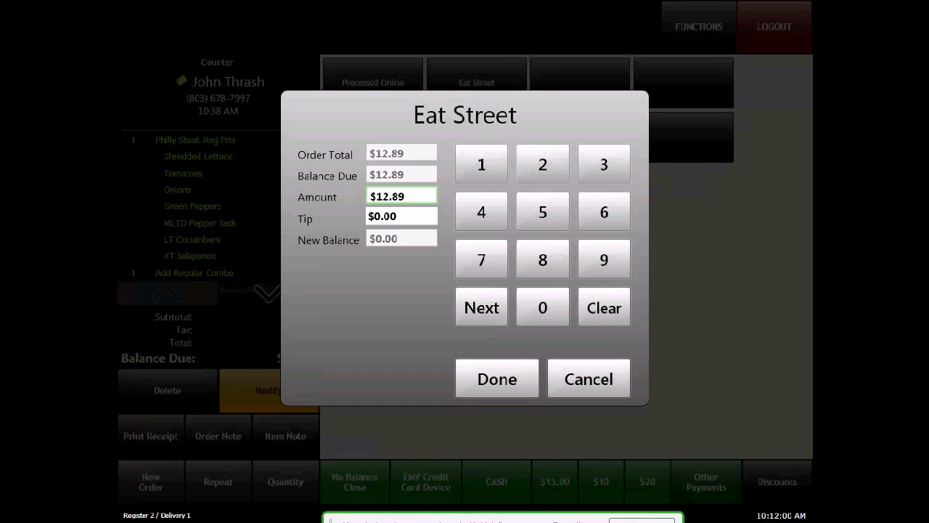
left_click(402, 216)
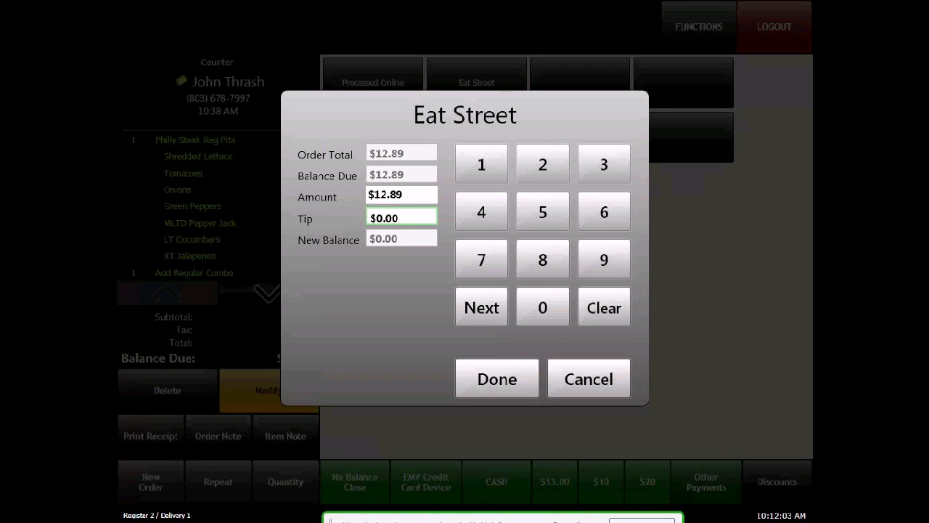
type("1")
left_click(497, 379)
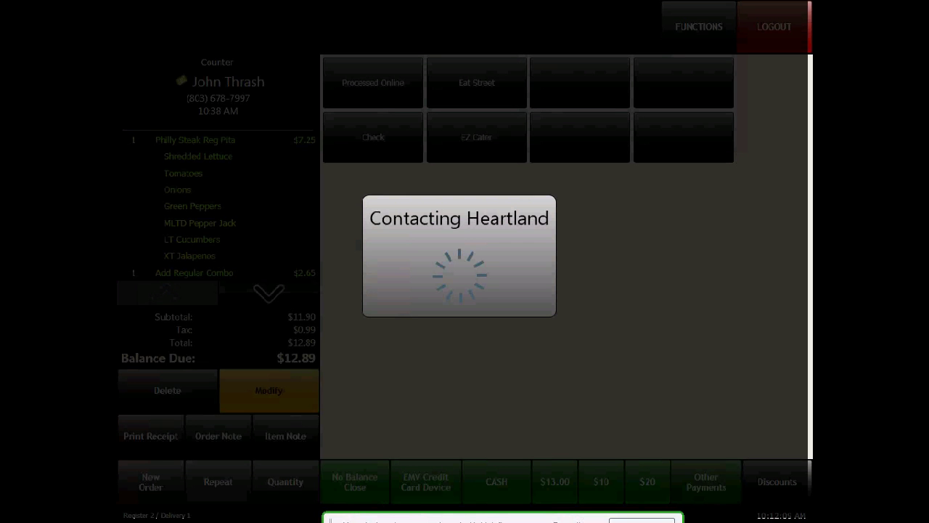